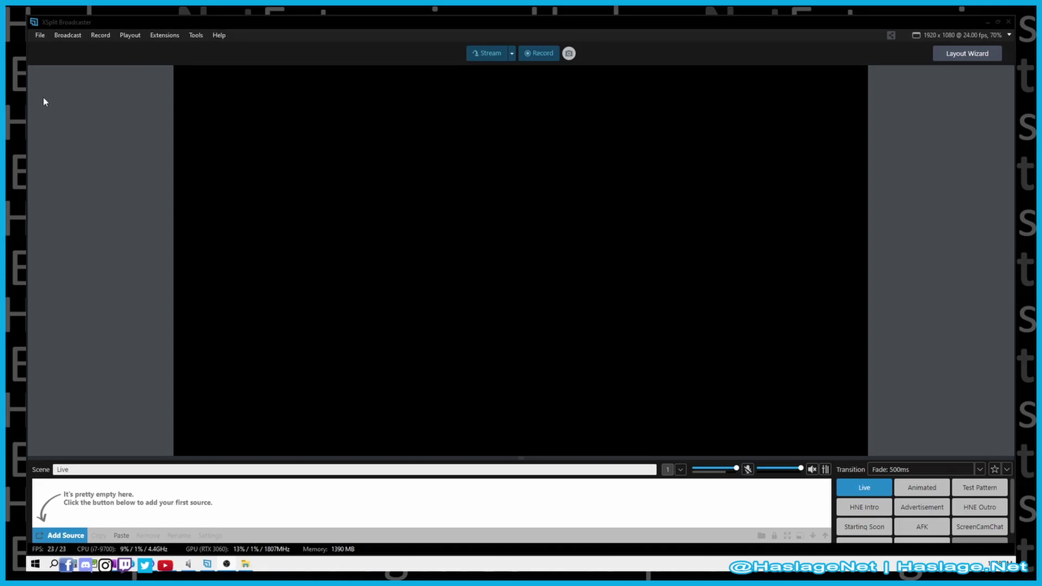
Glance over the File menu, then open Settings from the Tools menu.
click(39, 35)
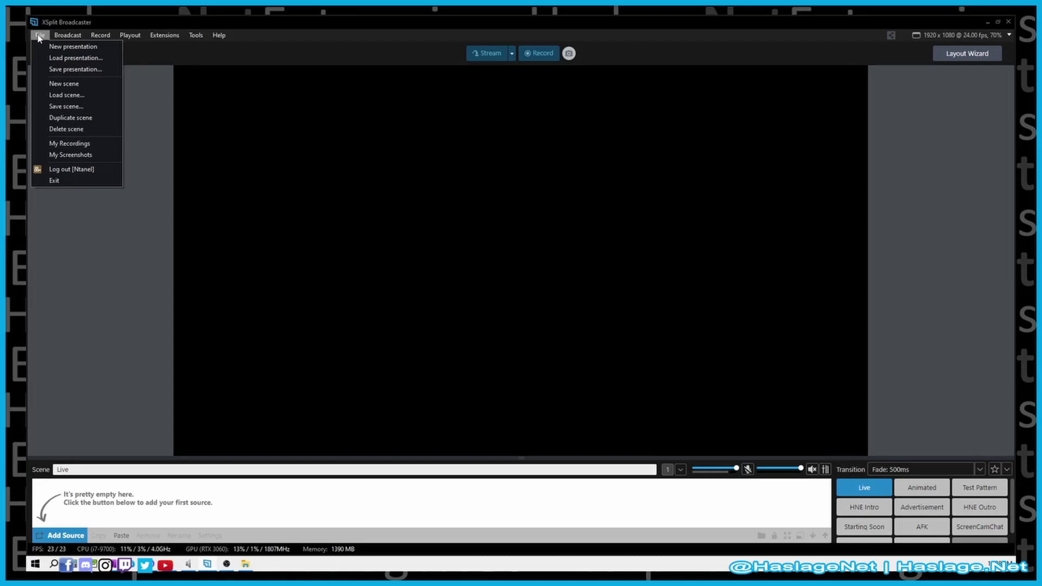
click(40, 36)
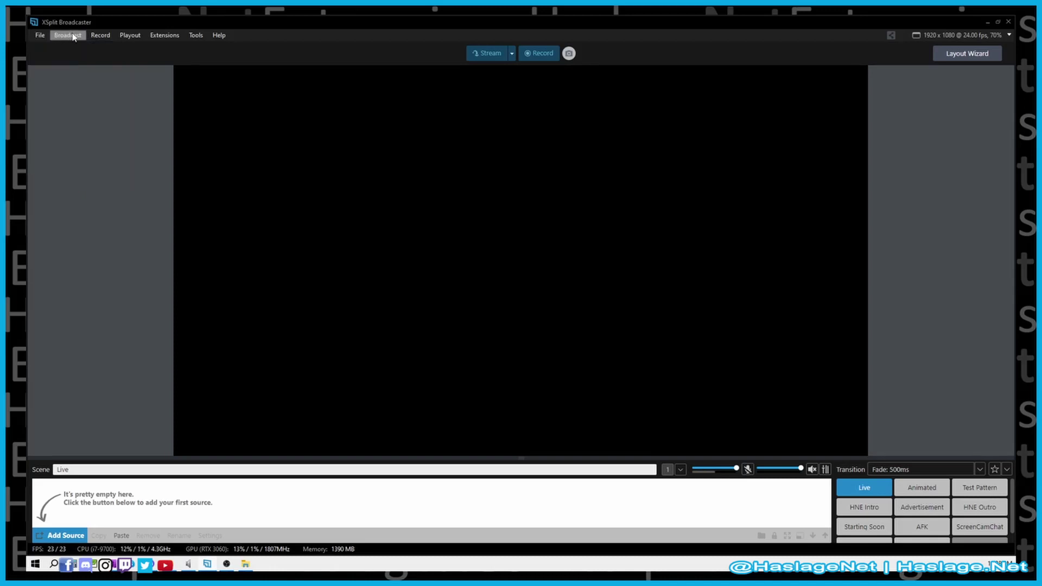
click(196, 36)
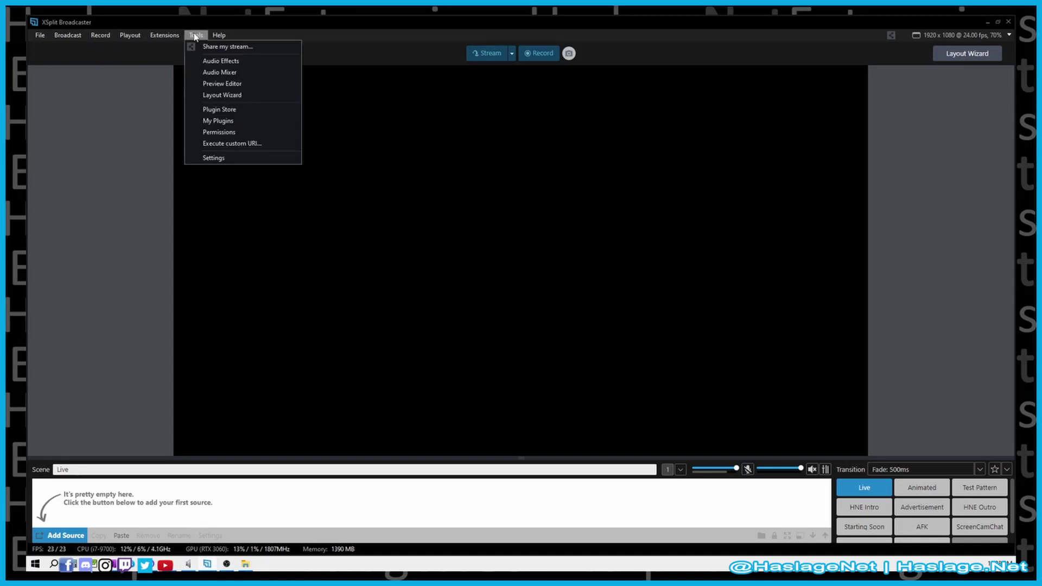
click(213, 159)
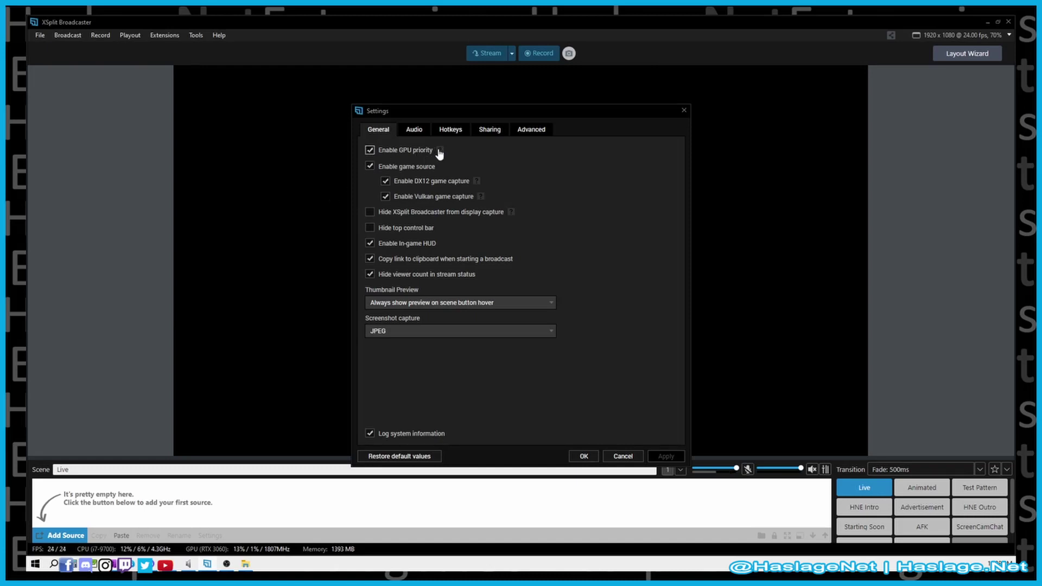
mouse_move(440, 152)
click(621, 455)
click(39, 34)
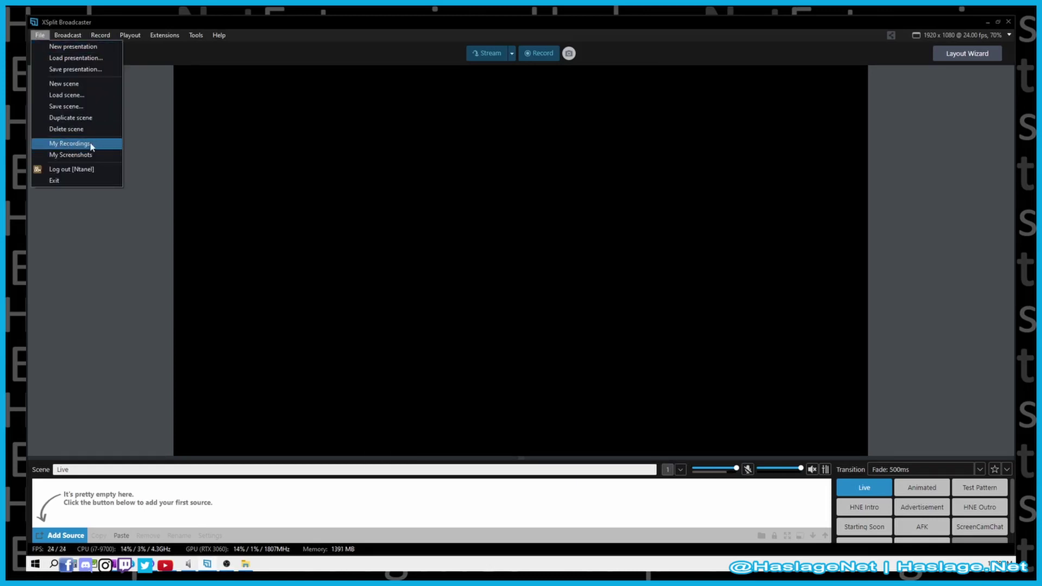
click(170, 145)
click(195, 35)
click(196, 36)
click(195, 35)
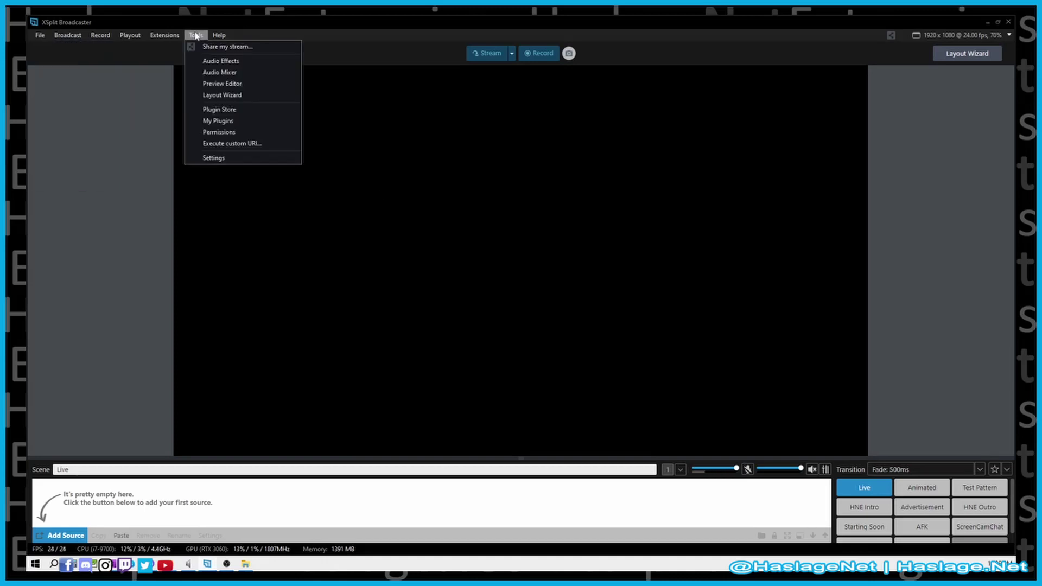
click(213, 158)
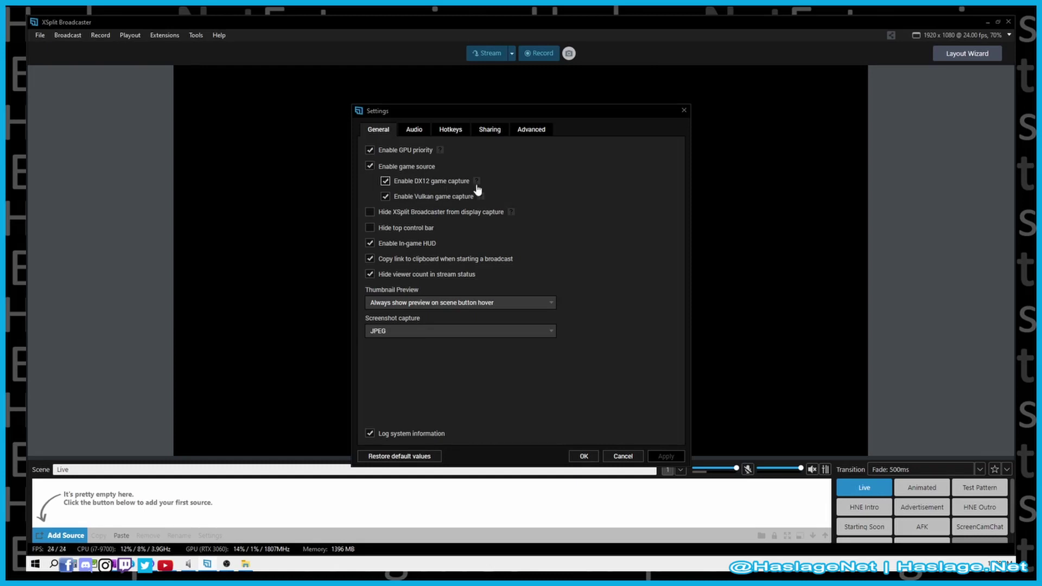
Show the Audio page of the Settings dialog.
mouse_move(477, 182)
mouse_move(511, 211)
click(419, 132)
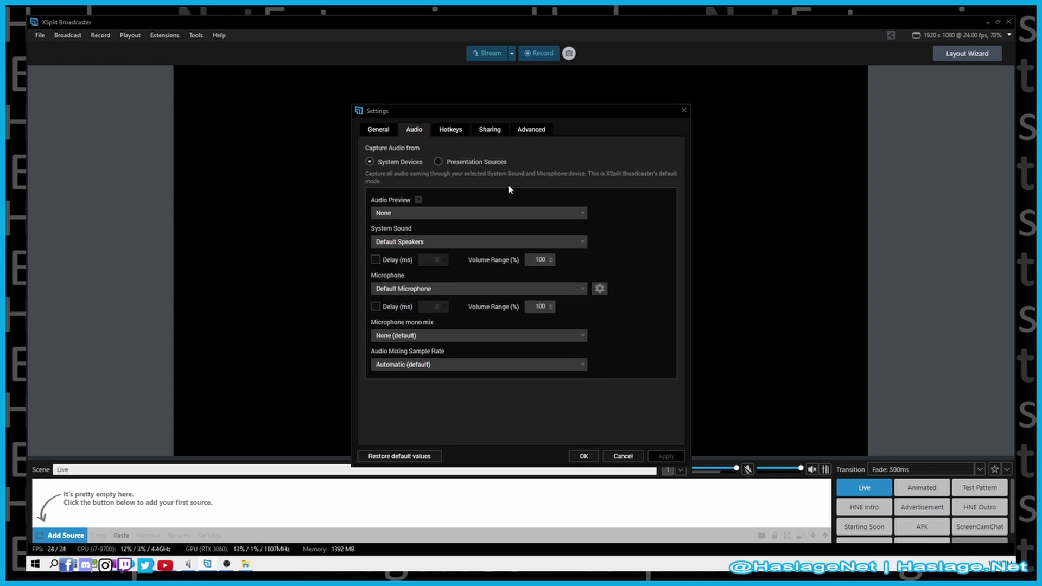
Try Presentation Sources audio capture, return to System Devices, then show the Hotkeys page.
click(437, 163)
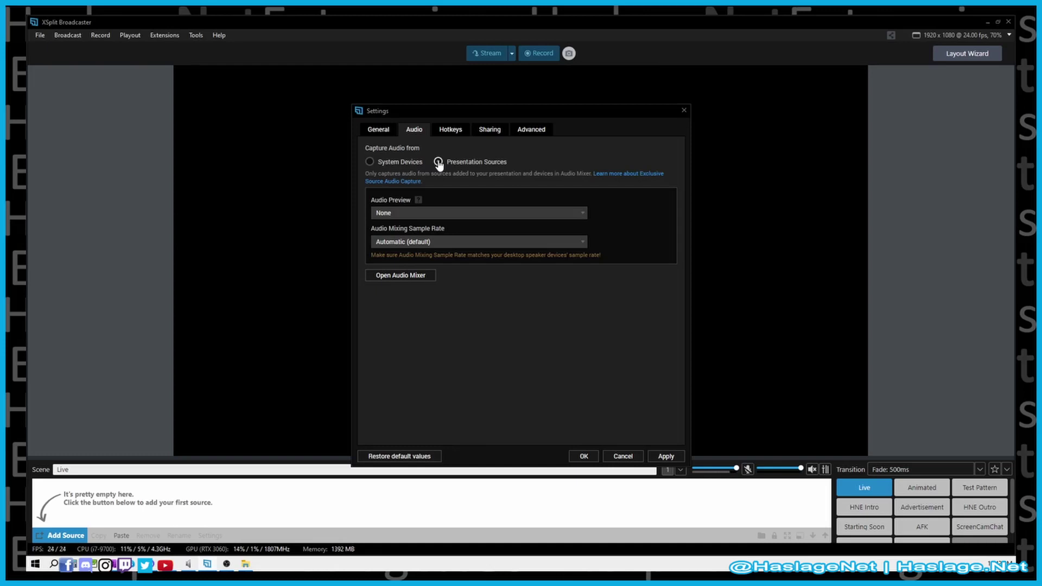
click(370, 162)
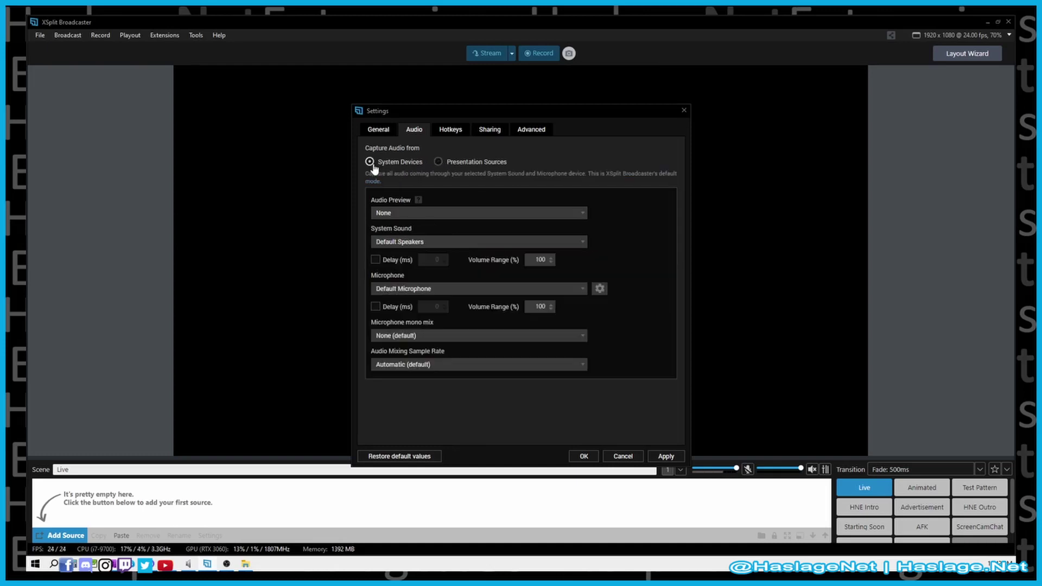
click(449, 130)
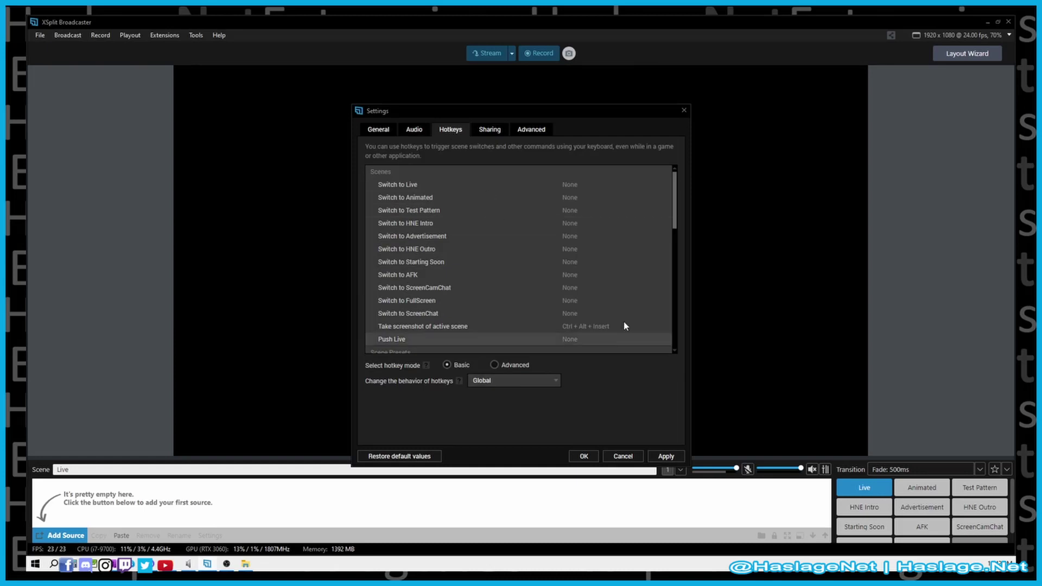
scroll(620, 317, down, 12)
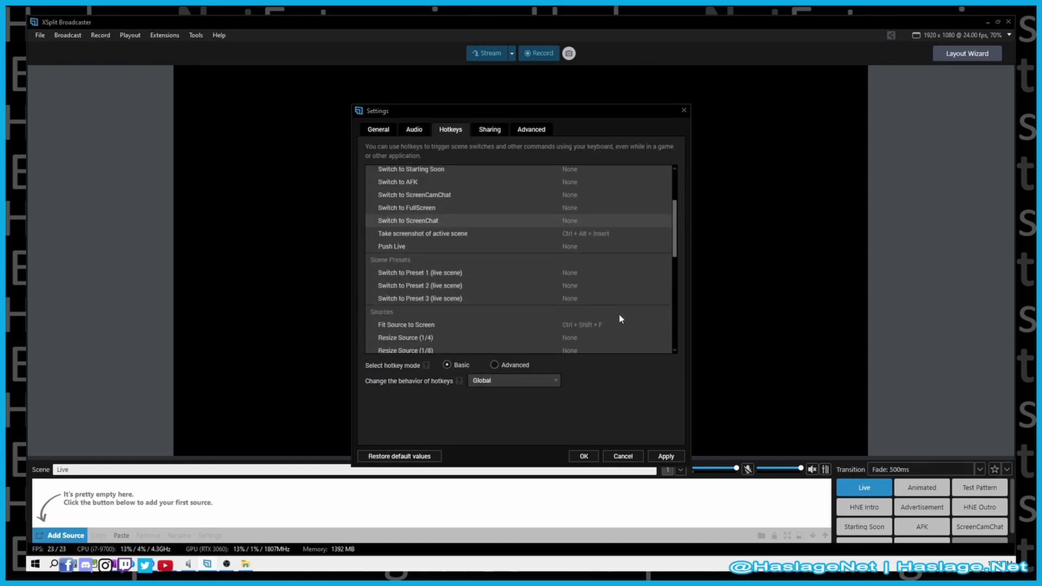
scroll(613, 317, up, 12)
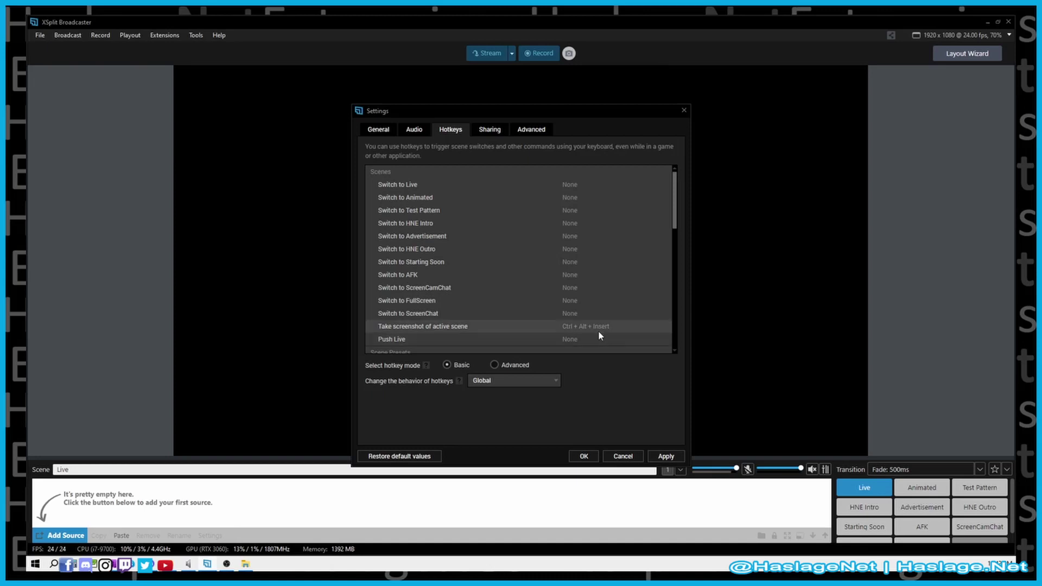
scroll(594, 320, down, 3)
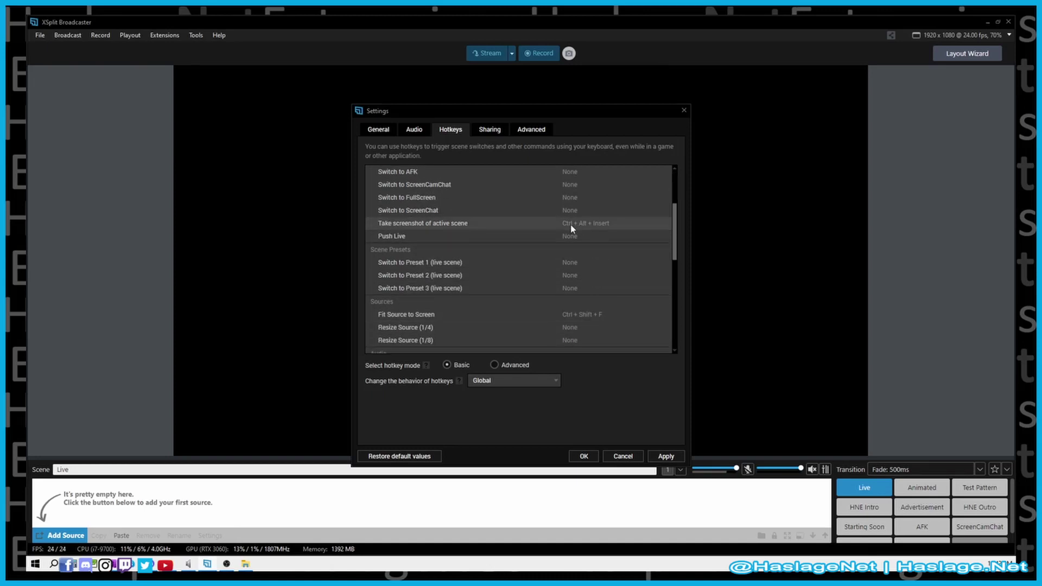
scroll(585, 312, down, 3)
scroll(585, 315, down, 3)
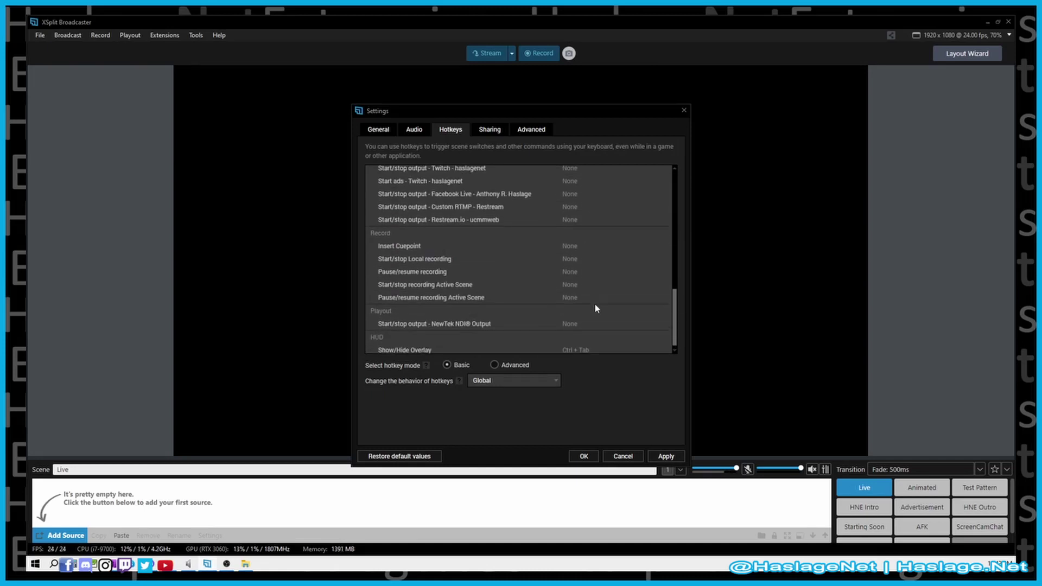
scroll(595, 303, up, 10)
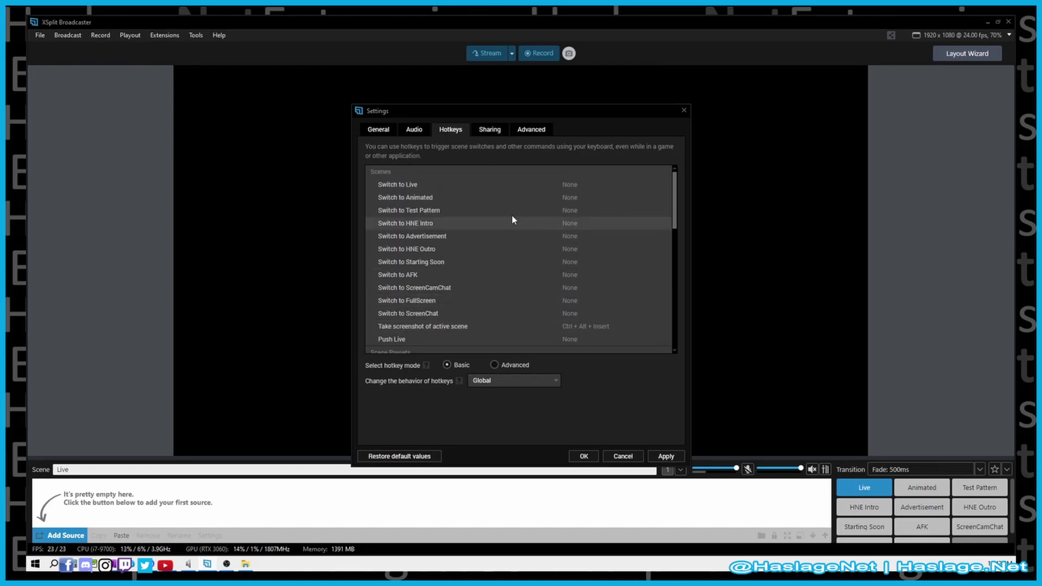
Show the Sharing page of the Settings dialog.
click(489, 131)
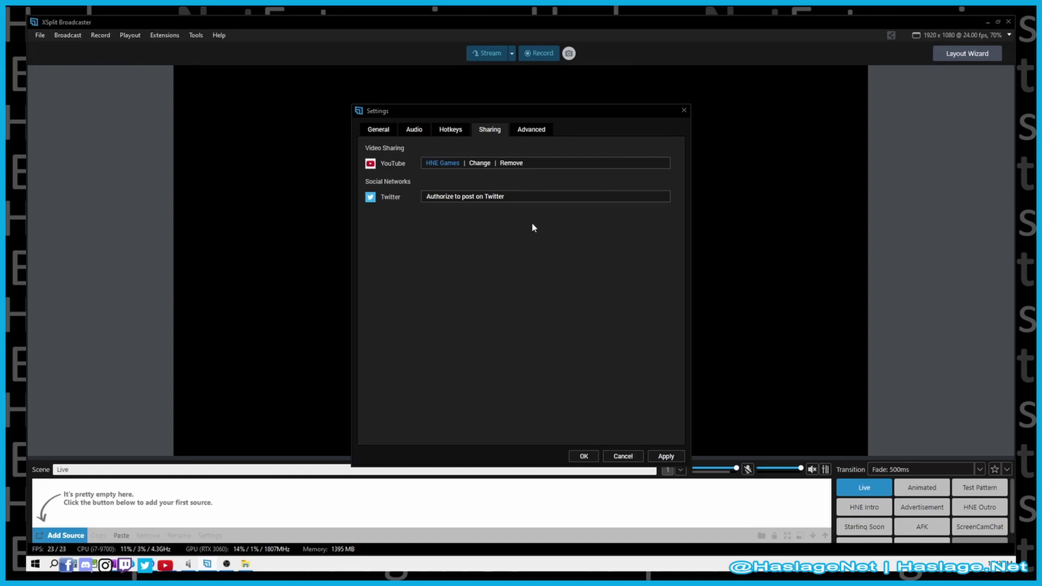
On the Advanced page, review video processing modes, keeping Prefer CPU for video processing.
click(533, 131)
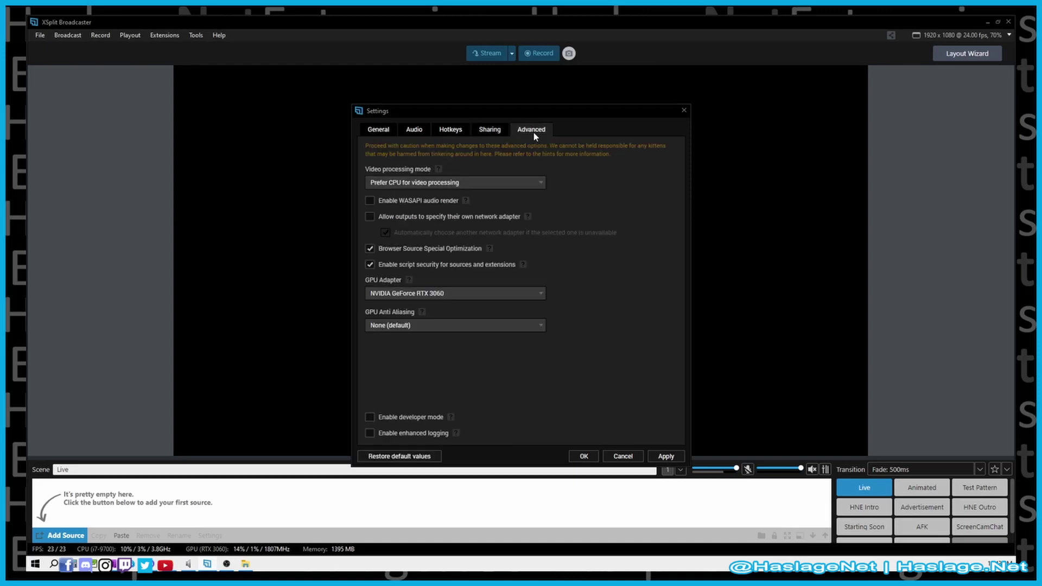
click(539, 184)
click(618, 186)
mouse_move(465, 204)
mouse_move(490, 250)
Keep NVIDIA GeForce RTX 3060 as GPU adapter and cancel out of Settings.
click(542, 298)
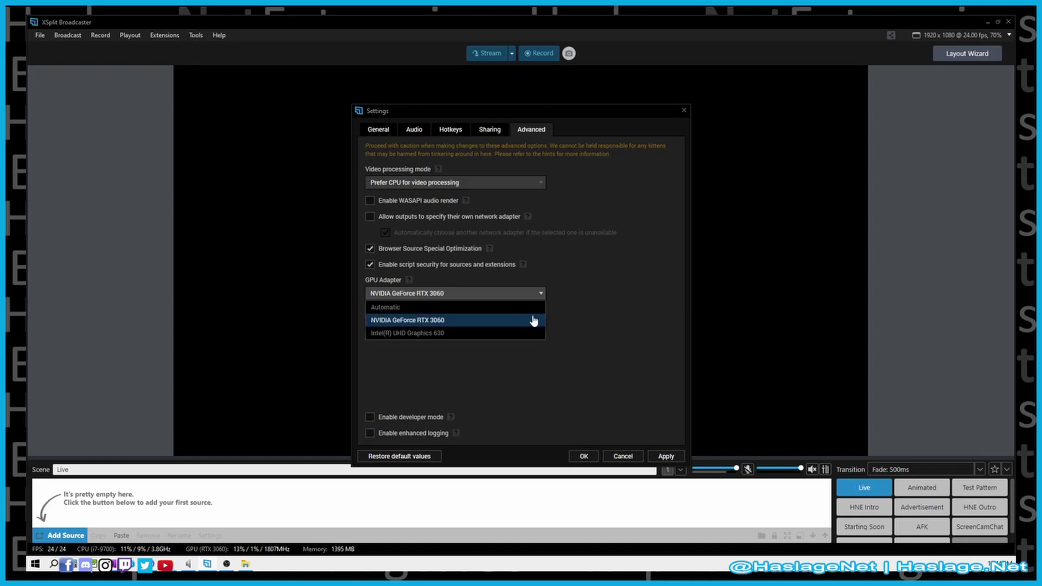
click(593, 294)
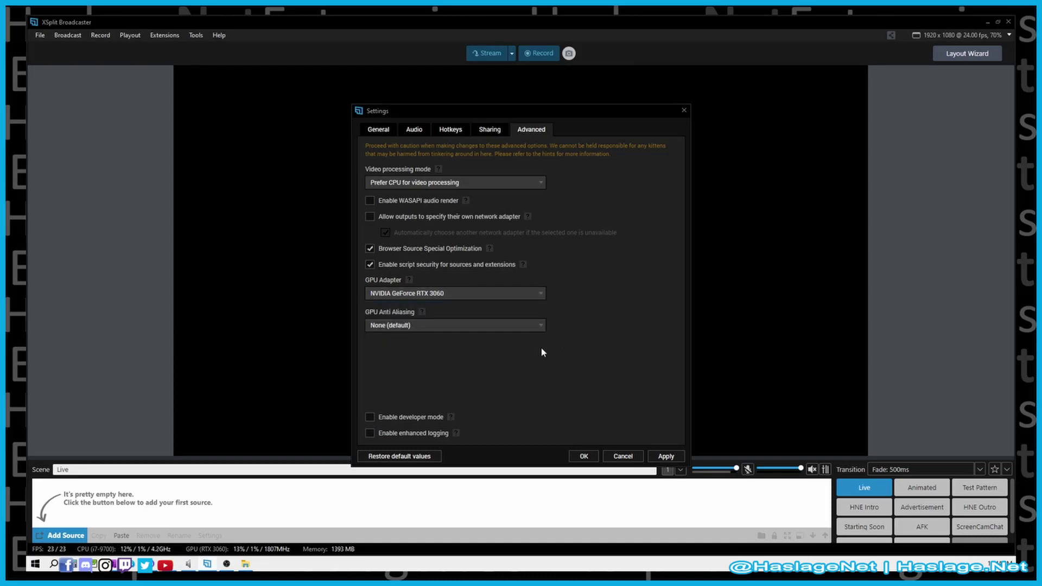
mouse_move(423, 315)
click(623, 457)
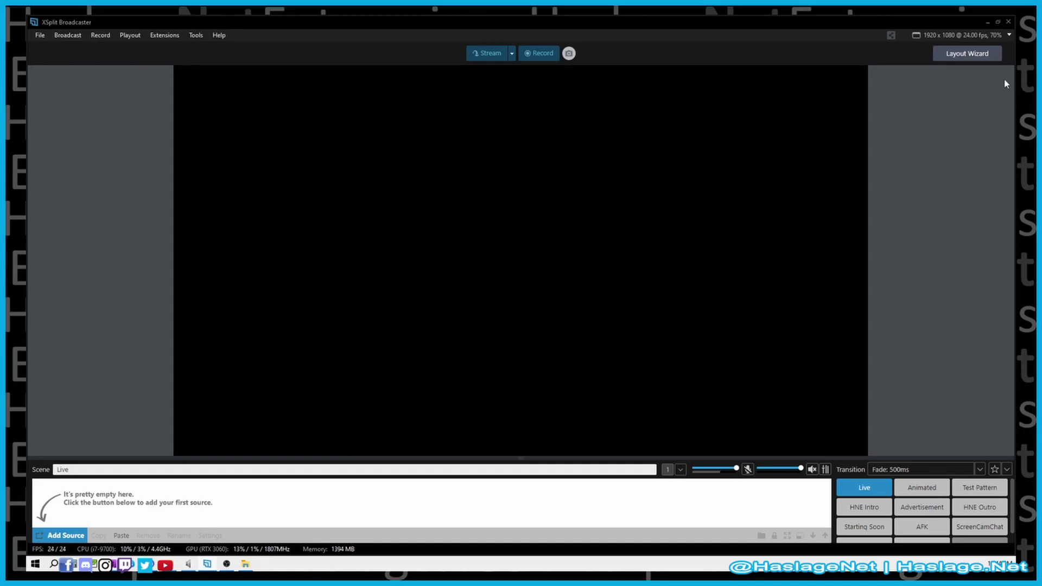
Choose Split mode under Workspace in the resolution dropdown menu.
click(1008, 35)
mouse_move(992, 50)
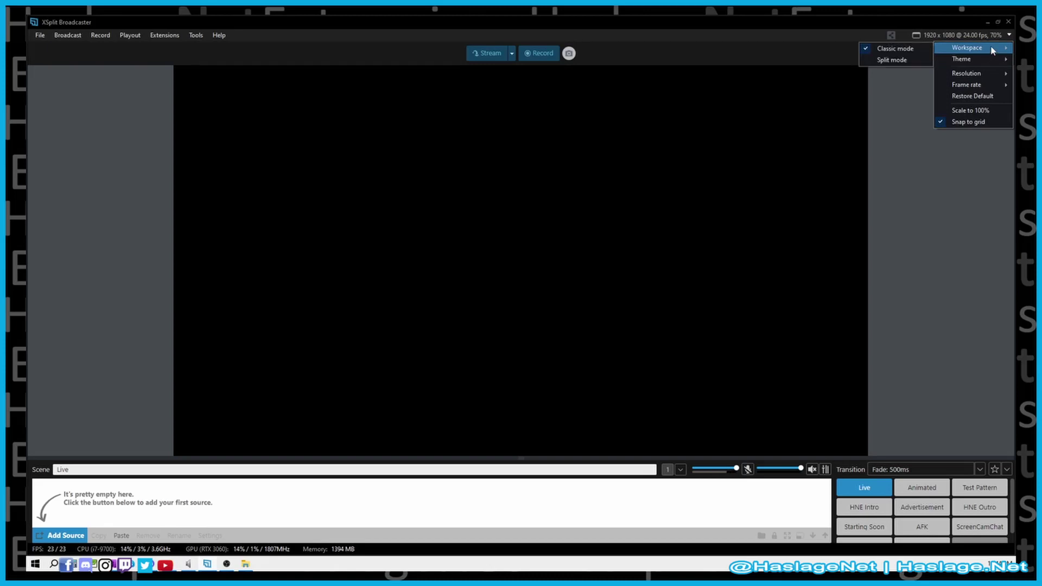
click(898, 60)
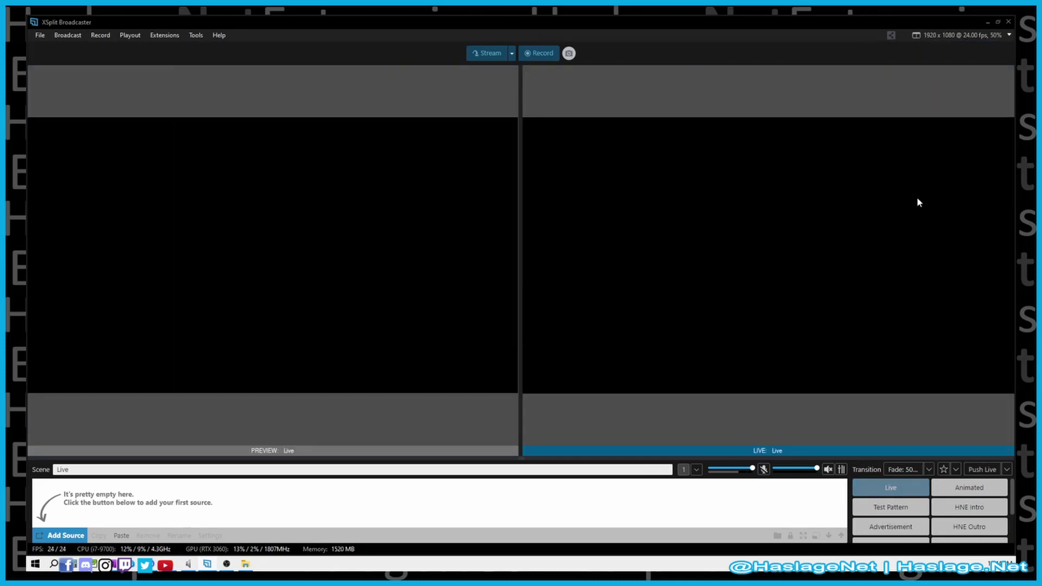
Set the theme to Dark, then reopen the menu to confirm Dark is checked.
click(1008, 34)
mouse_move(988, 62)
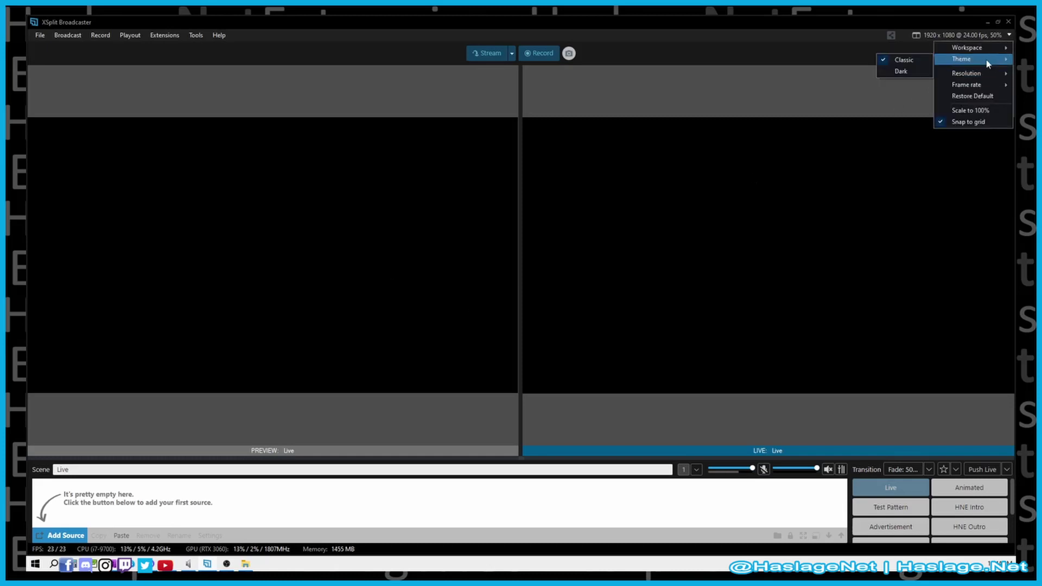
click(902, 71)
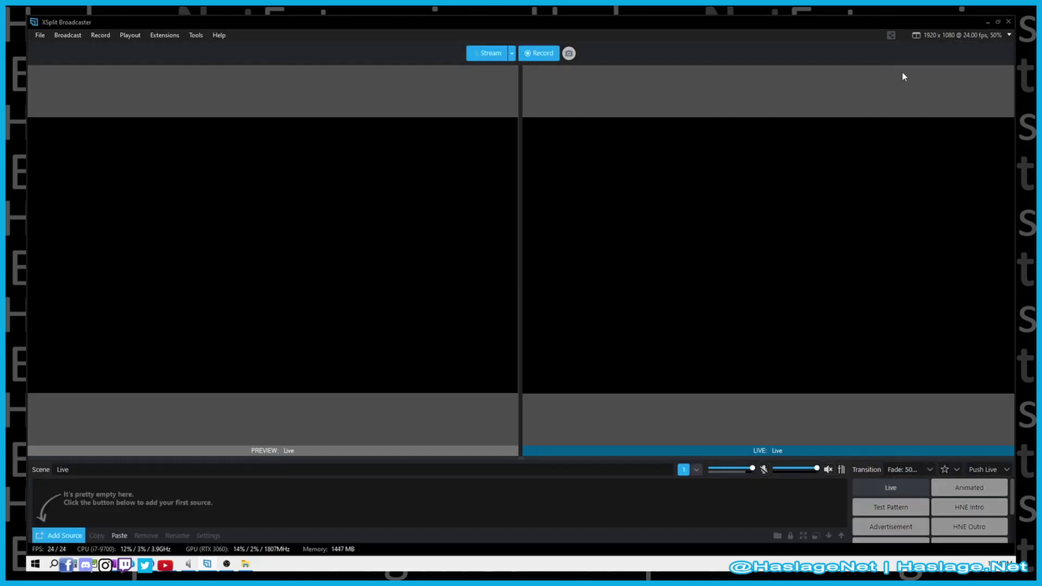
click(1008, 35)
mouse_move(972, 64)
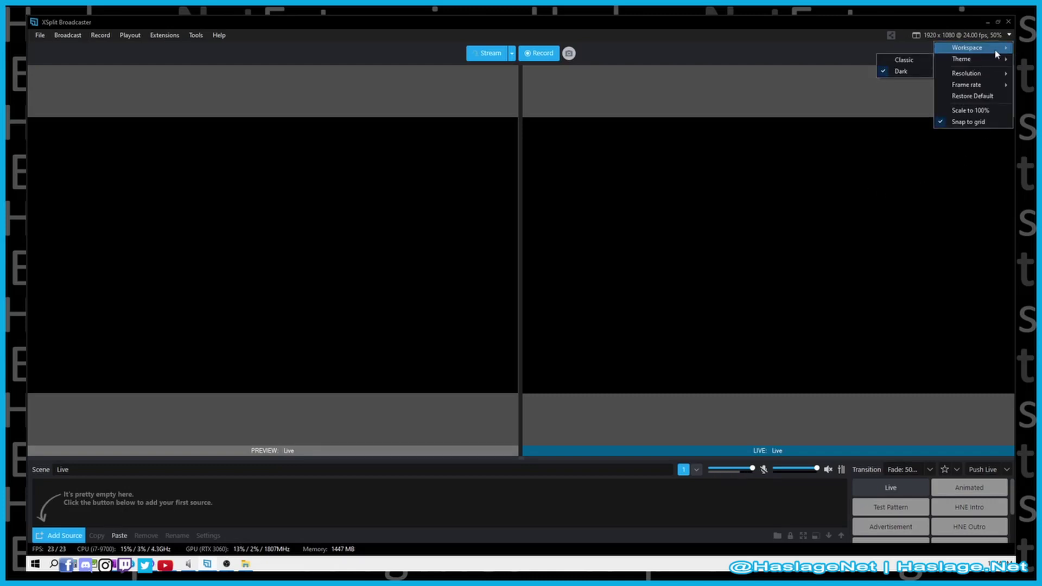